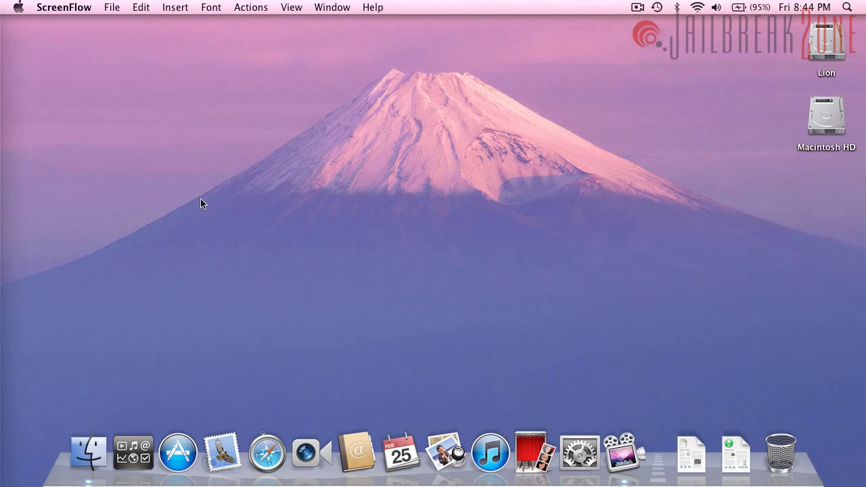
- In Finder preferences, stop showing hard disks and connected servers on the desktop, and close the window
{"action": "left_click", "coordinate": [250, 220]}
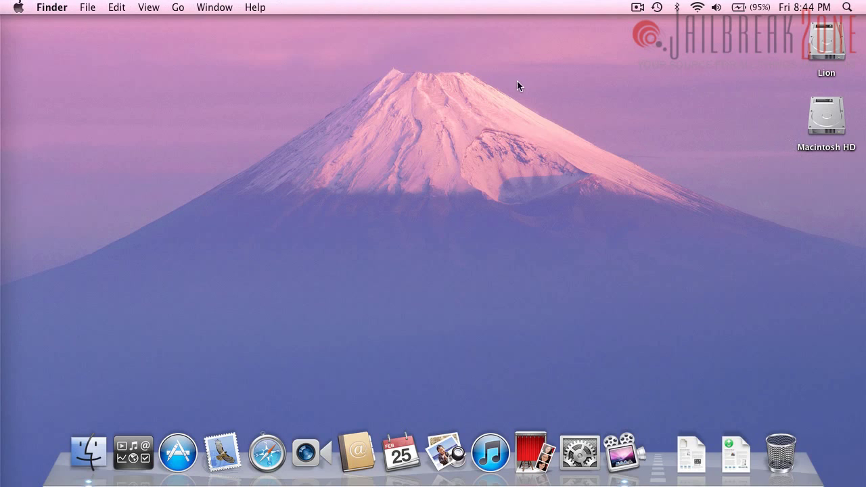
{"action": "left_click", "coordinate": [57, 6]}
{"action": "left_click", "coordinate": [62, 45]}
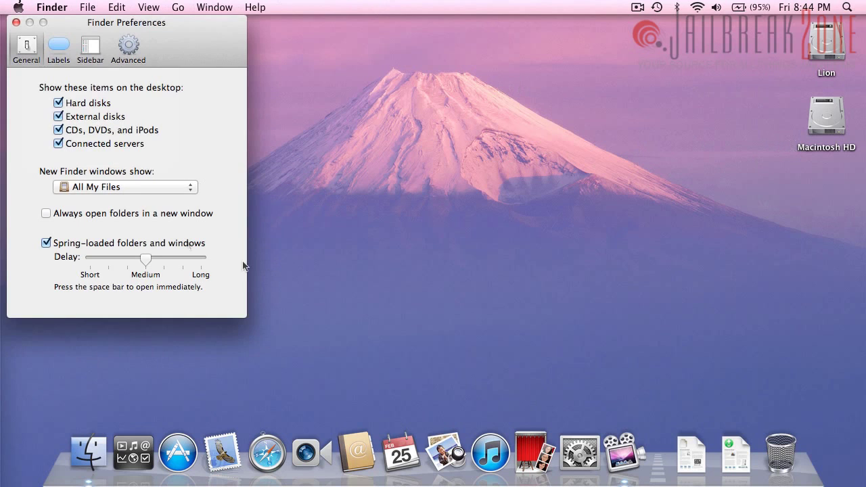
{"action": "left_click", "coordinate": [58, 103]}
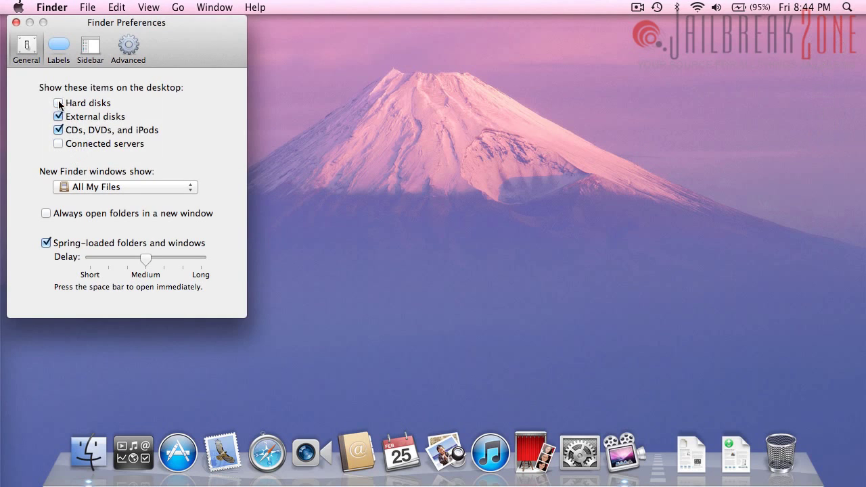
{"action": "left_click", "coordinate": [16, 23]}
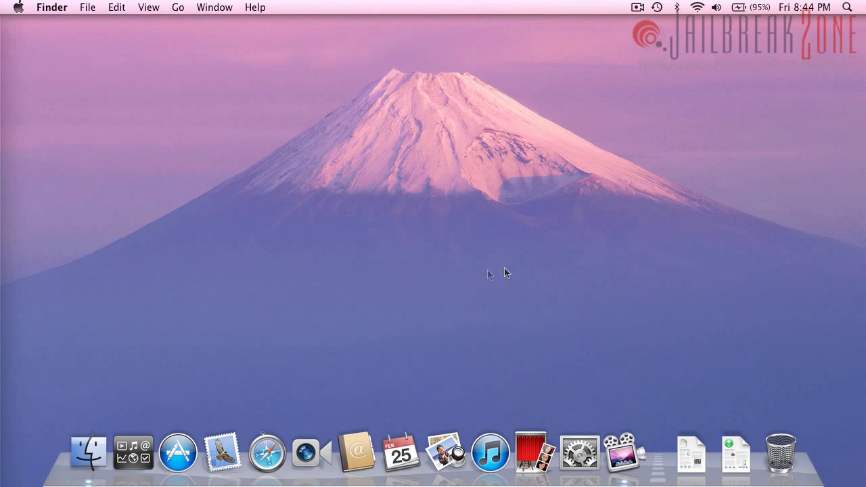
- In Finder preferences, enable showing hard disks and connected servers on the desktop, and close the window
{"action": "left_click", "coordinate": [62, 7]}
{"action": "left_click", "coordinate": [62, 43]}
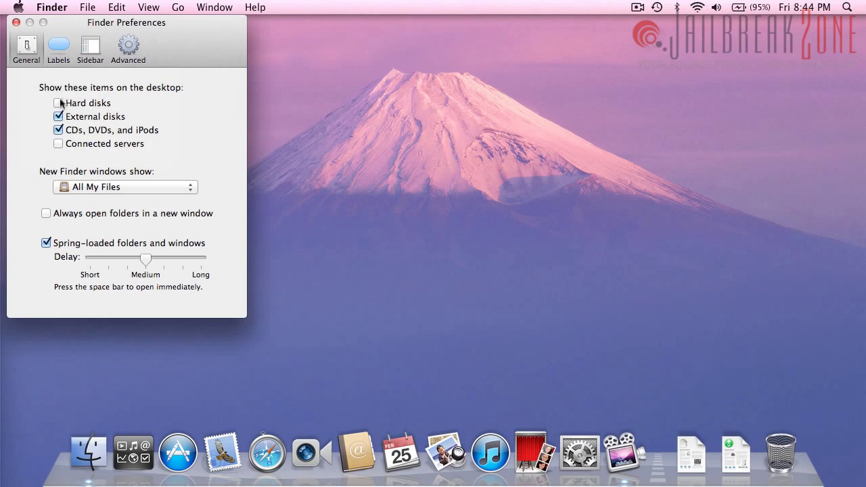
{"action": "left_click", "coordinate": [58, 103]}
{"action": "left_click", "coordinate": [58, 143]}
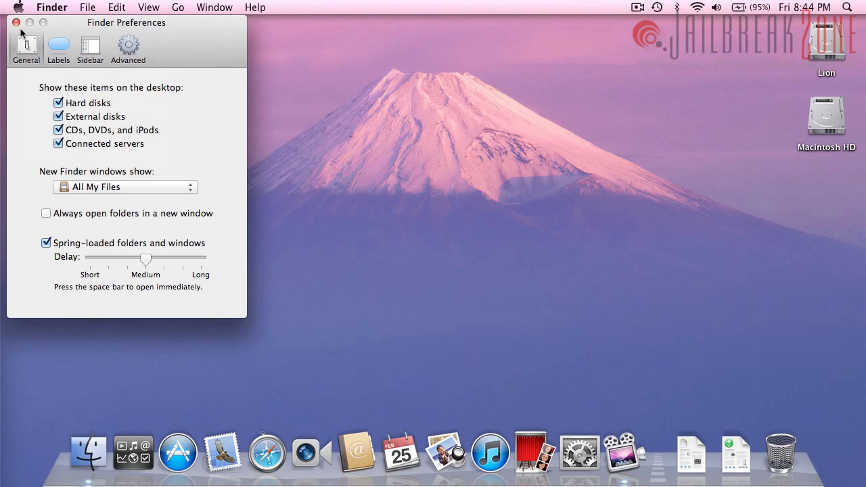
{"action": "left_click", "coordinate": [16, 22]}
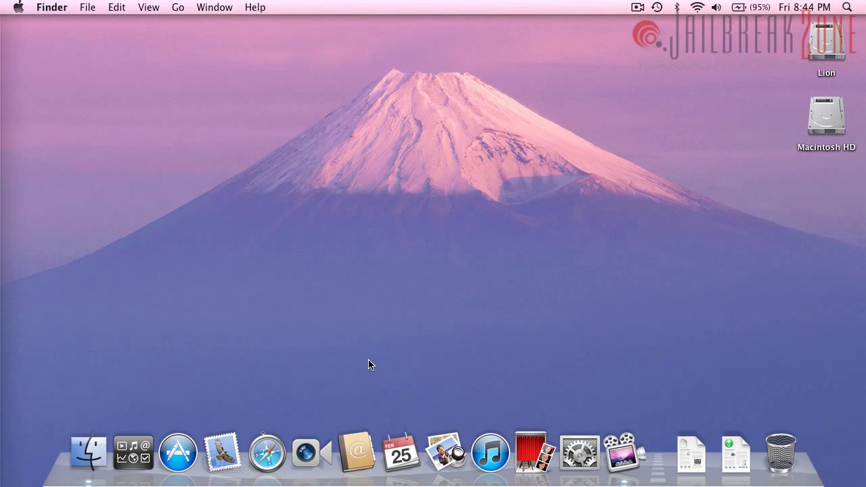
- Open Launchpad and look through the apps inside the Utilities folder, closing the folder again
{"action": "left_click", "coordinate": [139, 453]}
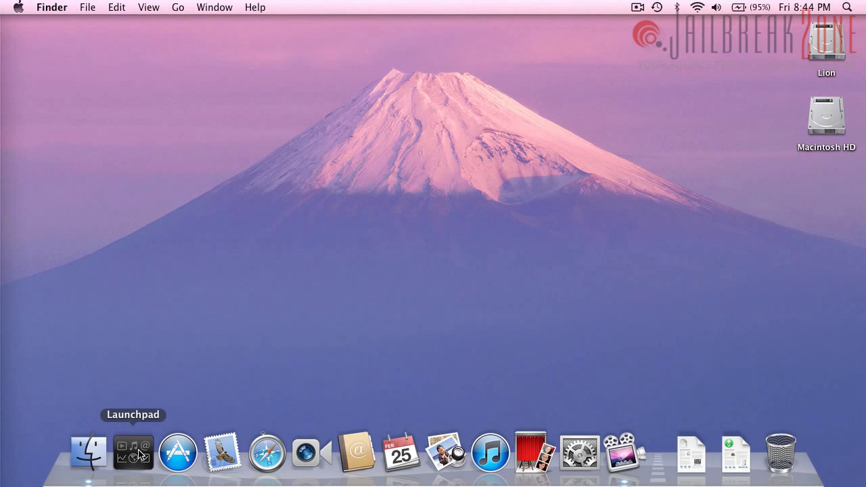
{"action": "scroll", "coordinate": [415, 110], "scroll_direction": "right", "scroll_amount": 3}
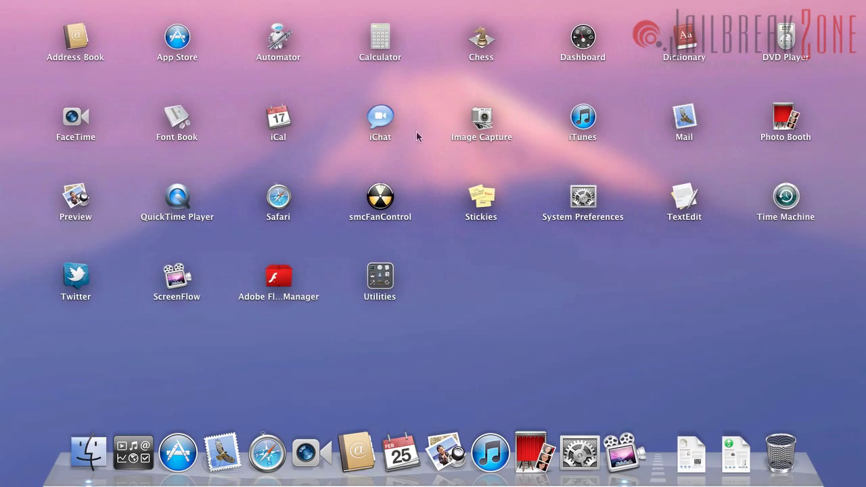
{"action": "left_click", "coordinate": [372, 287]}
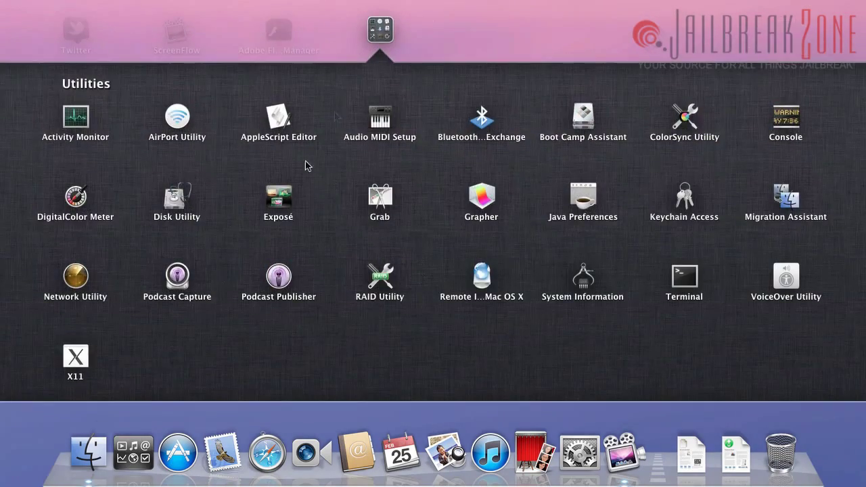
{"action": "left_click", "coordinate": [415, 44]}
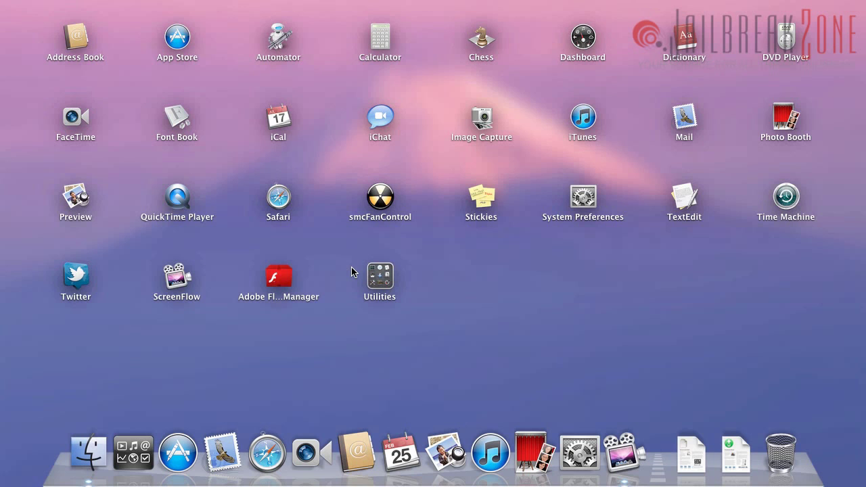
- Move the Adobe Flash Player Install Manager icon to a second Launchpad page and flip between the two pages
{"action": "left_click_drag", "start_coordinate": [283, 284], "coordinate": [500, 226]}
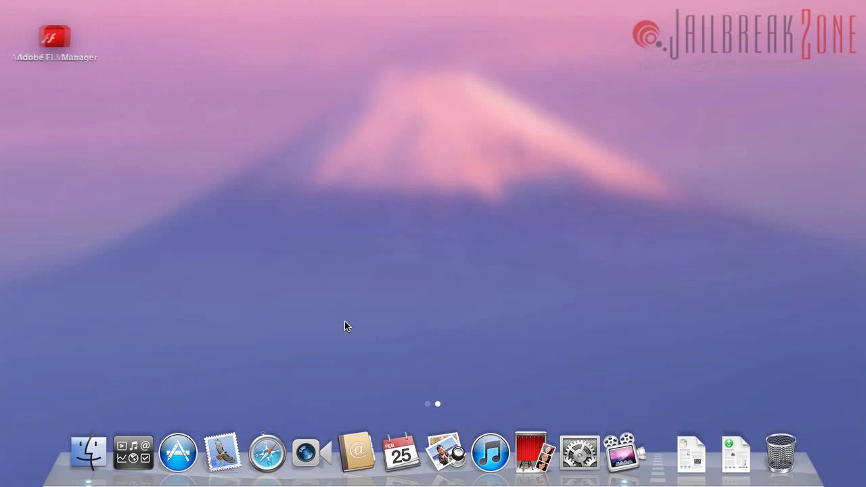
{"action": "scroll", "coordinate": [344, 321], "scroll_direction": "left", "scroll_amount": 3}
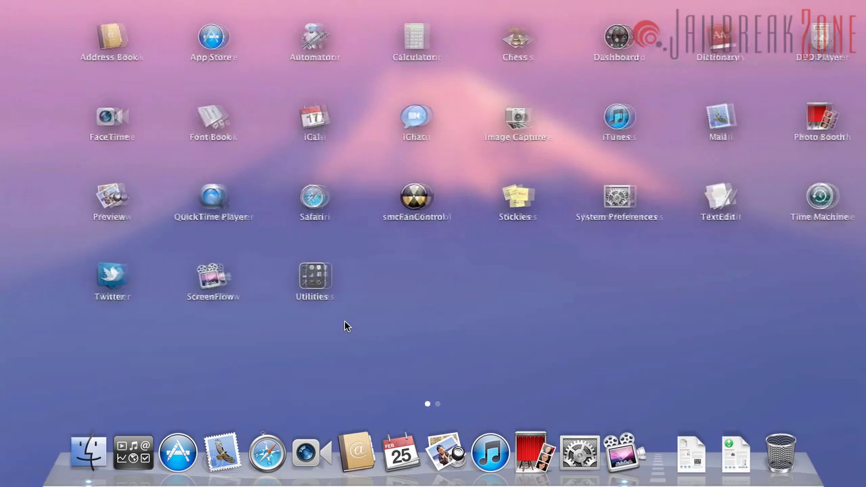
{"action": "scroll", "coordinate": [345, 326], "scroll_direction": "right", "scroll_amount": 3}
{"action": "scroll", "coordinate": [344, 326], "scroll_direction": "left", "scroll_amount": 3}
- Launch Adobe Flash Player Install Manager from the second Launchpad page and quit its uninstaller without uninstalling
{"action": "scroll", "coordinate": [345, 326], "scroll_direction": "right", "scroll_amount": 3}
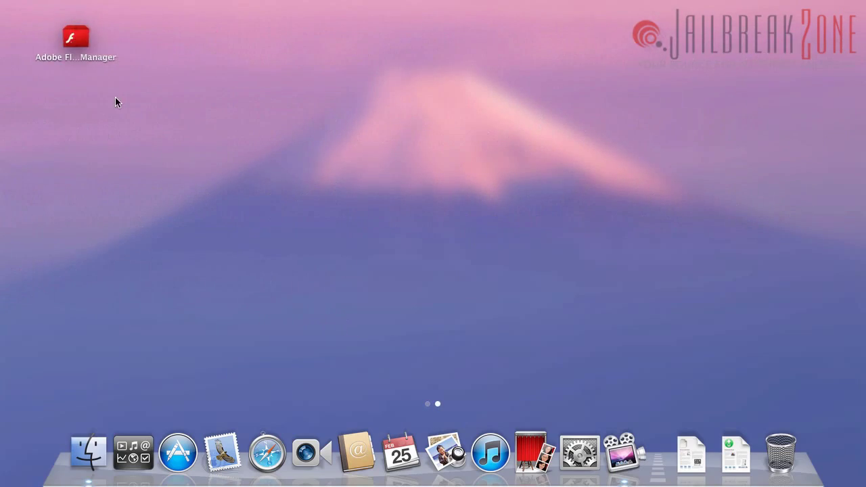
{"action": "left_click", "coordinate": [73, 38]}
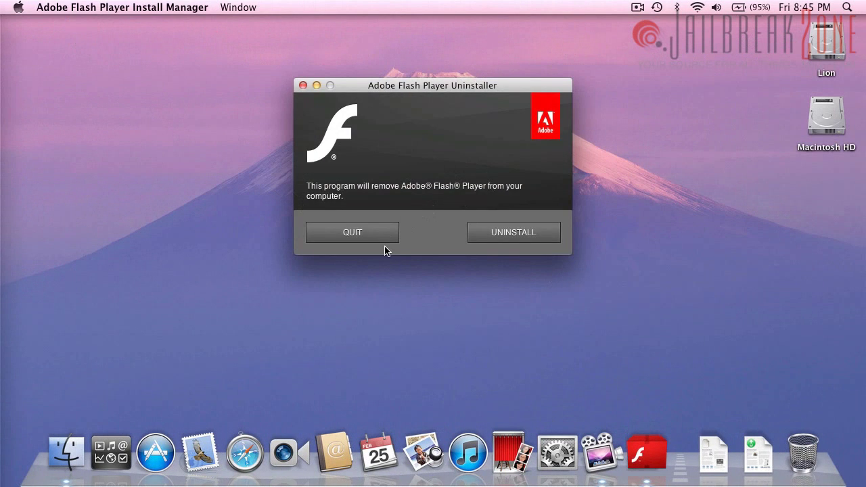
{"action": "left_click", "coordinate": [383, 240]}
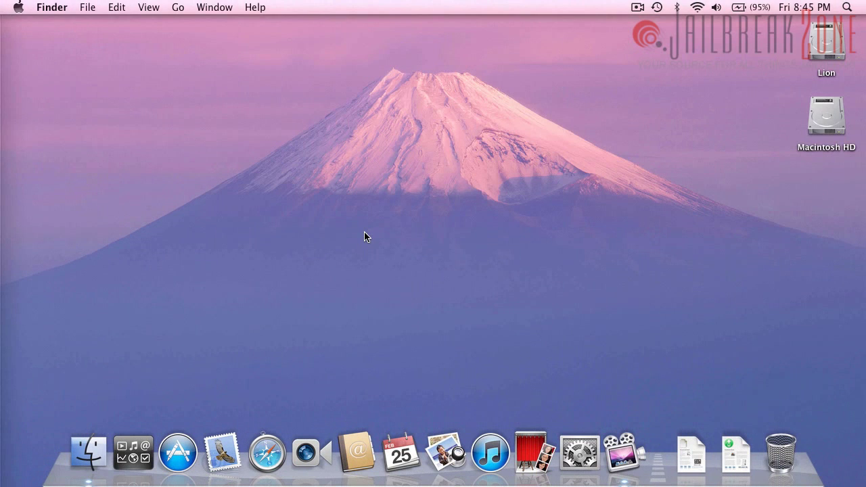
- Show Launchpad again, look through both of its pages, and toggle it several times, ending on the desktop
{"action": "key", "text": "F4"}
{"action": "scroll", "coordinate": [249, 100], "scroll_direction": "left", "scroll_amount": 3}
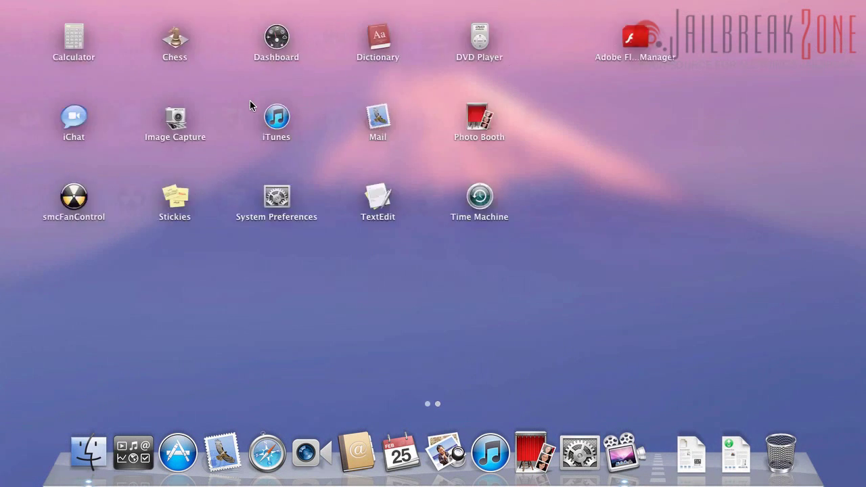
{"action": "scroll", "coordinate": [250, 100], "scroll_direction": "right", "scroll_amount": 3}
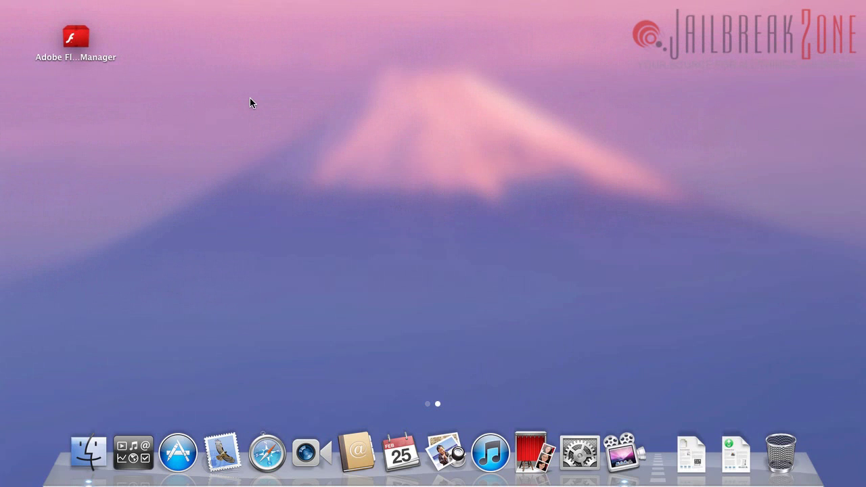
{"action": "key", "text": "F4"}
{"action": "key", "text": "F4"}
{"action": "key", "text": "F4"}
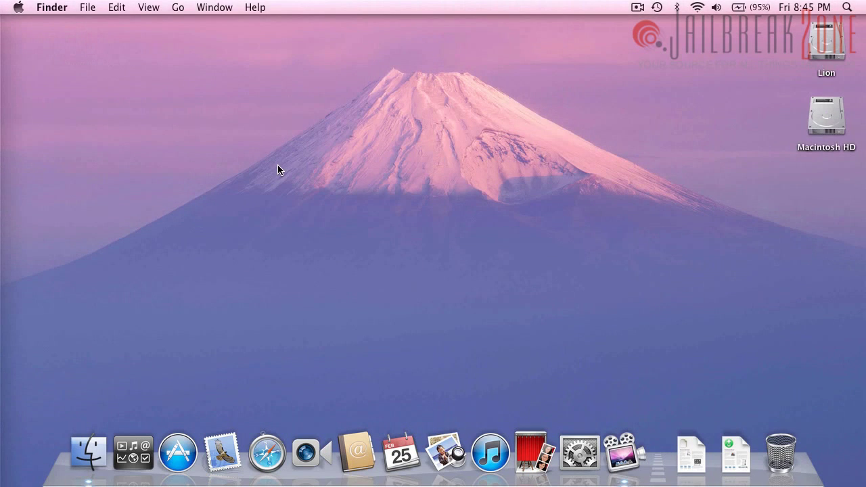
{"action": "key", "text": "F4"}
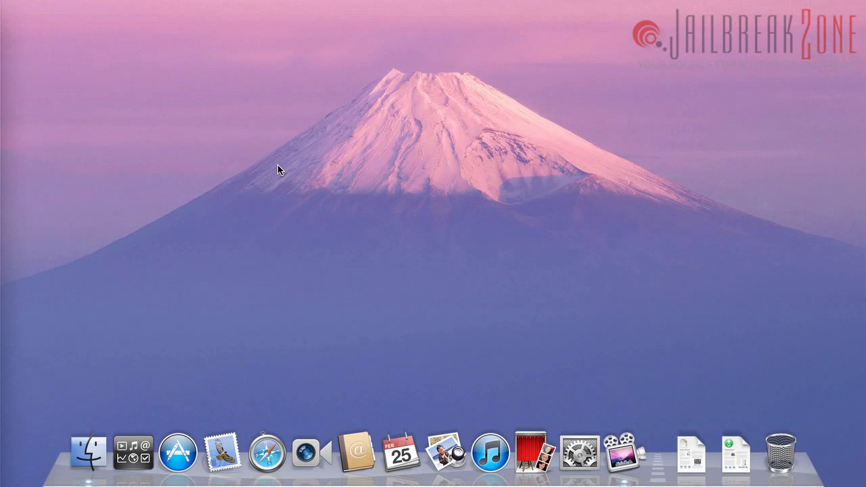
{"action": "key", "text": "F4"}
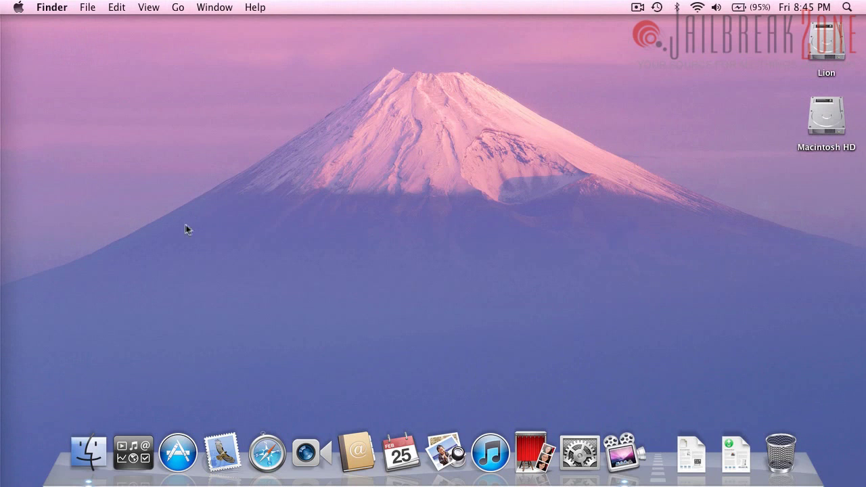
- Switch to the Dashboard and back, and show and hide Launchpad over the desktop
{"action": "left_click_drag", "start_coordinate": [185, 225], "coordinate": [492, 192]}
{"action": "key", "text": "F12"}
{"action": "key", "text": "F12"}
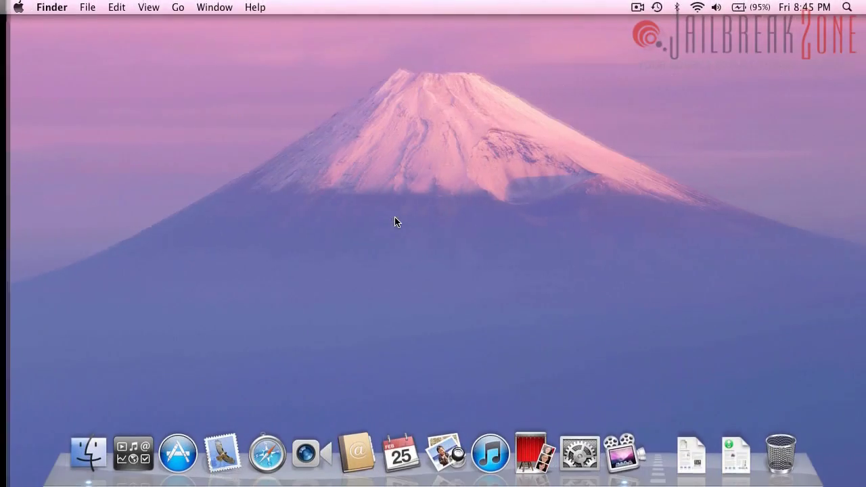
{"action": "key", "text": "F4"}
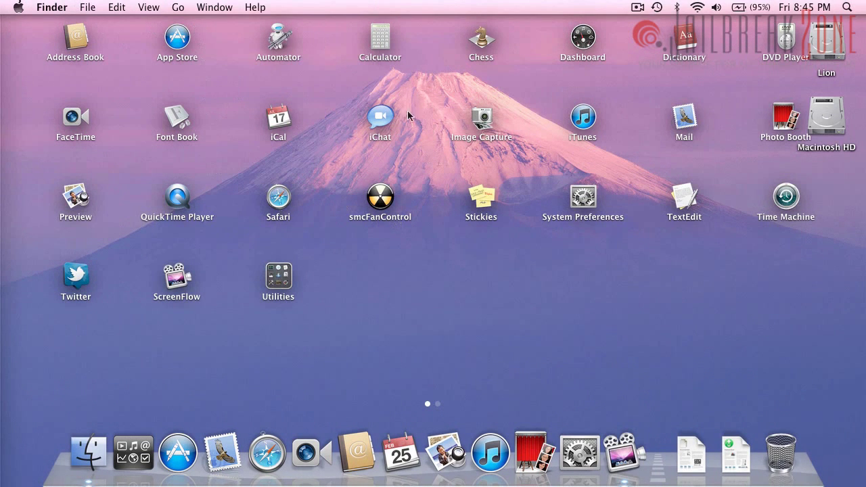
{"action": "key", "text": "F4"}
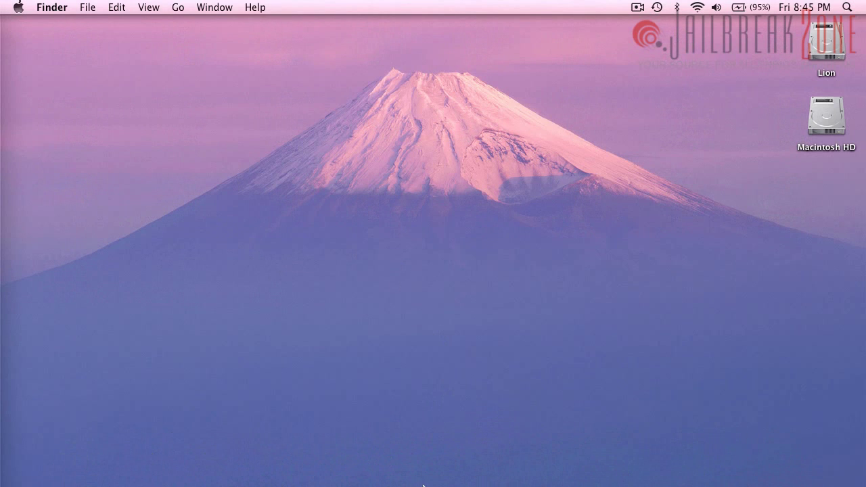
- Turn off automatic hiding of the Dock
{"action": "mouse_move", "coordinate": [423, 485]}
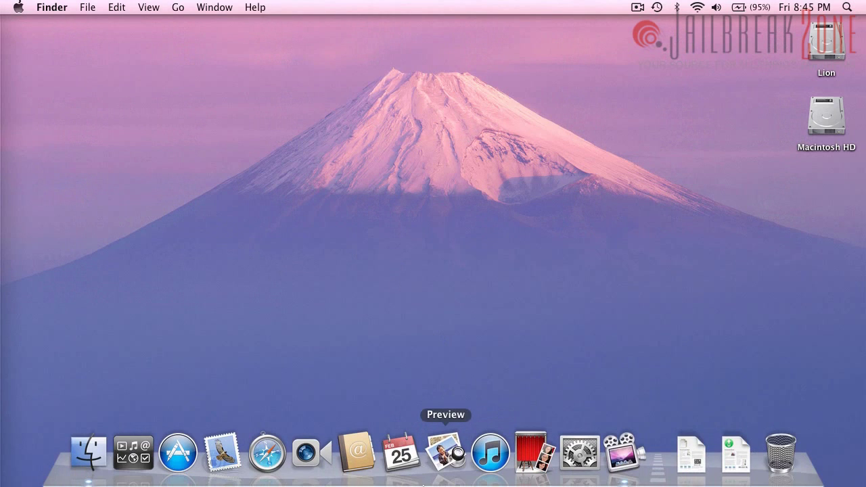
{"action": "right_click", "coordinate": [664, 480]}
{"action": "left_click", "coordinate": [677, 346]}
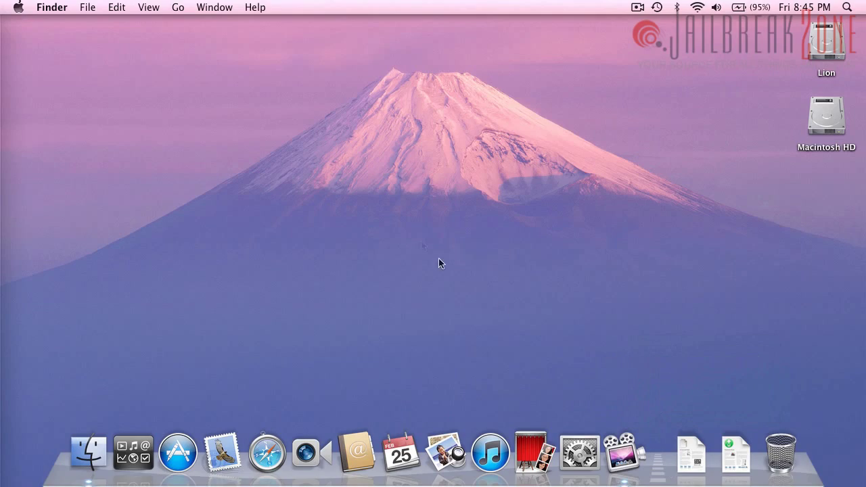
- Switch to the Dashboard once more and return to the desktop
{"action": "key", "text": "F12"}
{"action": "key", "text": "F12"}
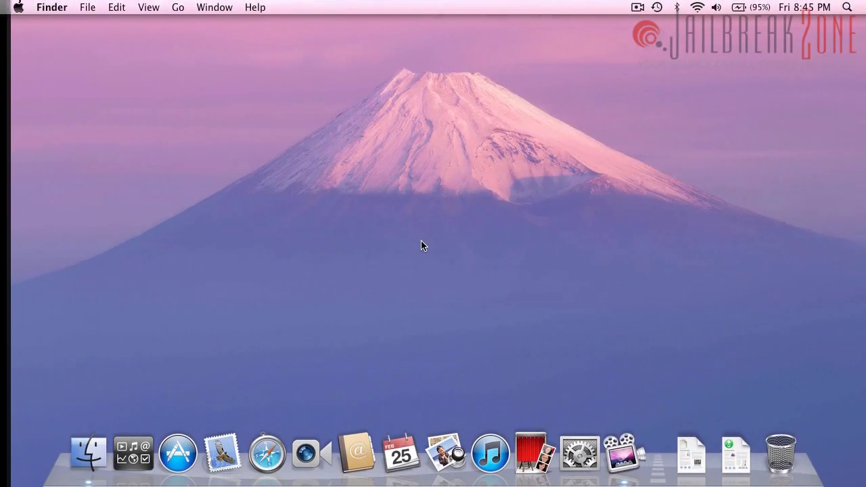
- In Launchpad, move the Adobe Flash Player Install Manager icon to the first page, between ScreenFlow and Utilities
{"action": "key", "text": "F4"}
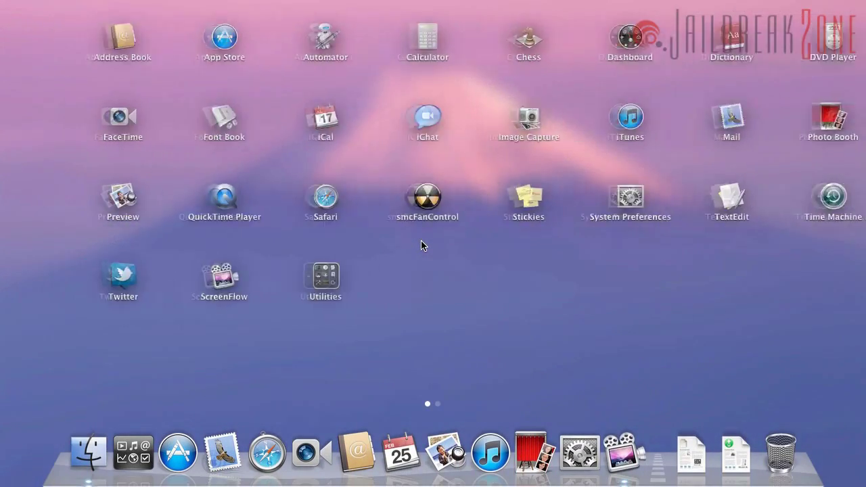
{"action": "scroll", "coordinate": [421, 245], "scroll_direction": "right", "scroll_amount": 3}
{"action": "left_click", "coordinate": [77, 38]}
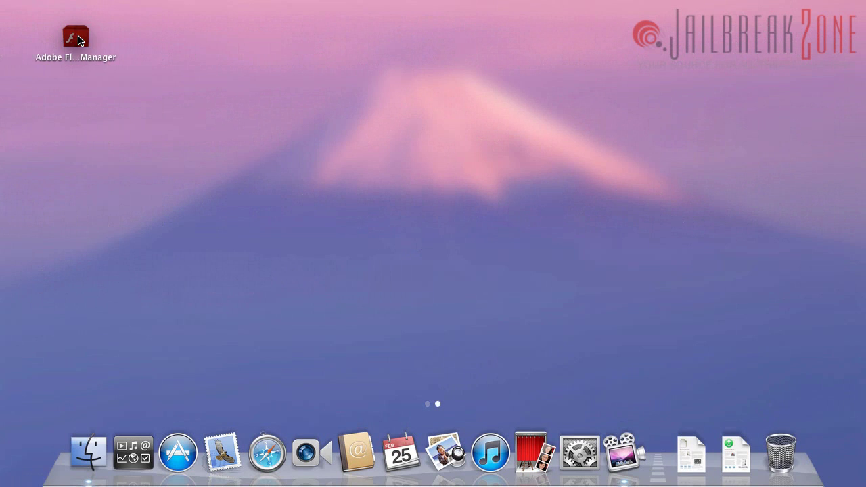
{"action": "left_click_drag", "start_coordinate": [78, 39], "coordinate": [235, 278]}
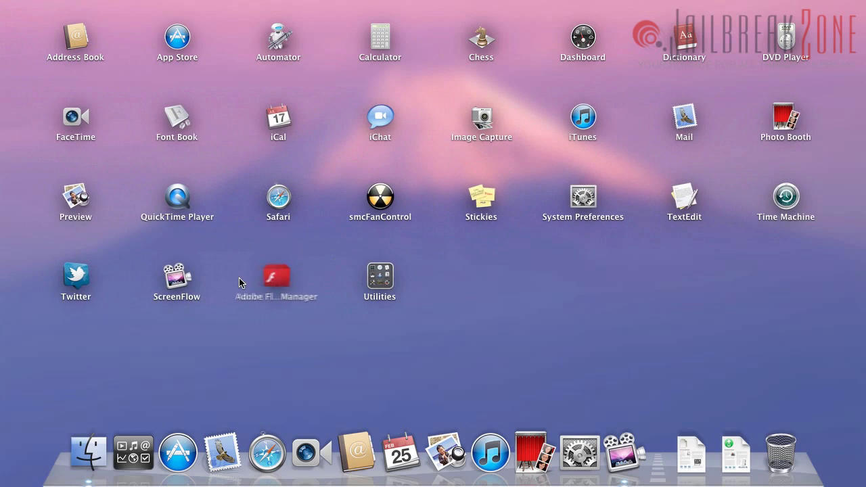
- Rename the Utilities folder in Launchpad to "Whatever" and close the folder
{"action": "left_click", "coordinate": [384, 275]}
{"action": "left_click", "coordinate": [85, 83]}
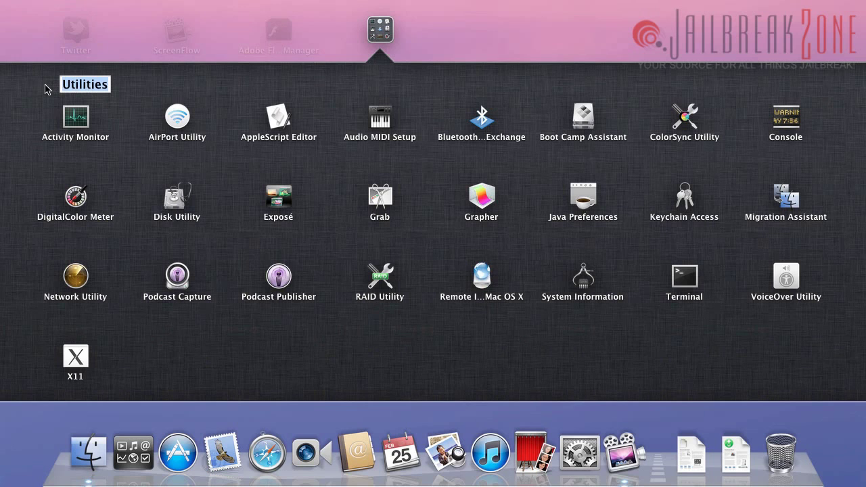
{"action": "type", "text": "Whatever"}
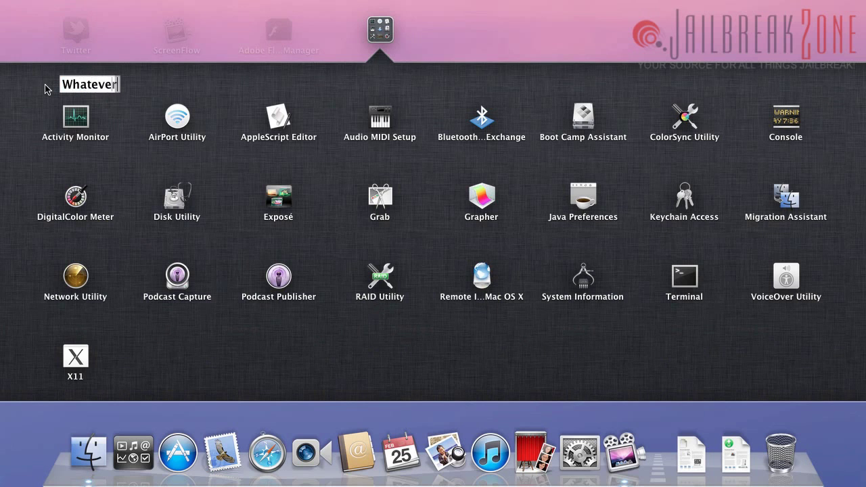
{"action": "key", "text": "Return"}
{"action": "left_click", "coordinate": [177, 54]}
- Rename the "Whatever" folder in Launchpad to "Utilities" and close the folder
{"action": "left_click", "coordinate": [380, 275]}
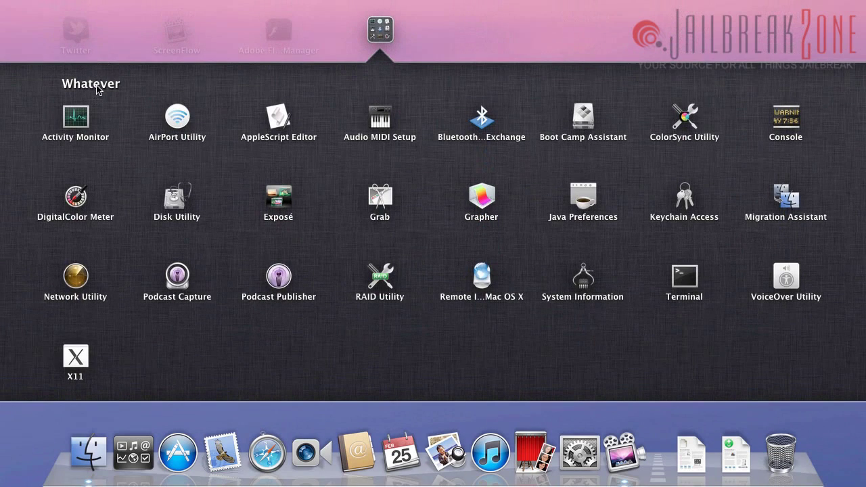
{"action": "left_click", "coordinate": [97, 88]}
{"action": "type", "text": "Utilities"}
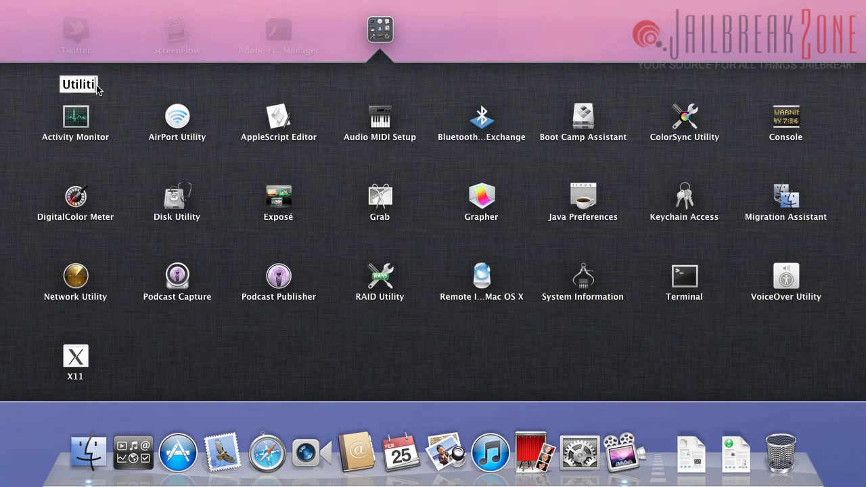
{"action": "left_click", "coordinate": [163, 47]}
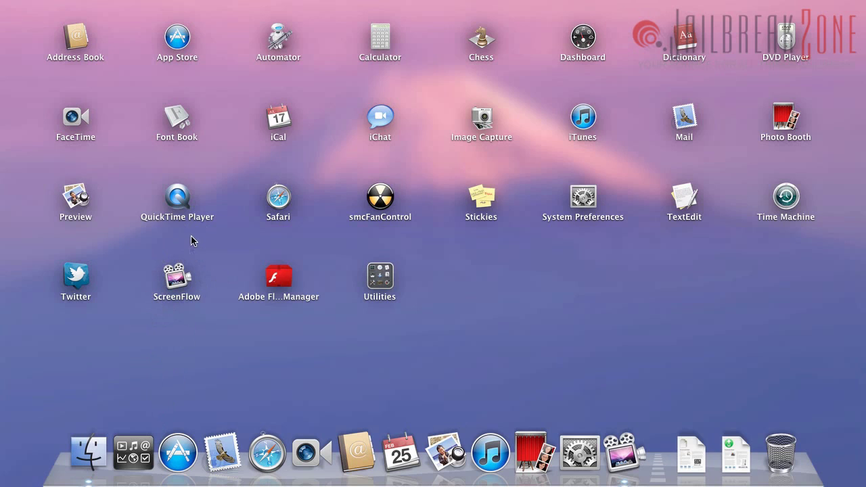
- Group ScreenFlow and the Adobe Flash Player Install Manager into a new Launchpad folder and open that folder
{"action": "left_click", "coordinate": [180, 280]}
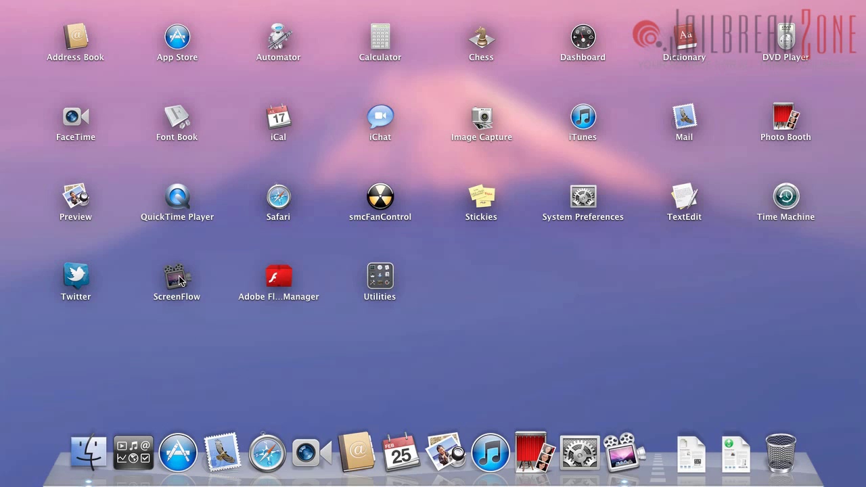
{"action": "left_click_drag", "start_coordinate": [179, 279], "coordinate": [290, 274]}
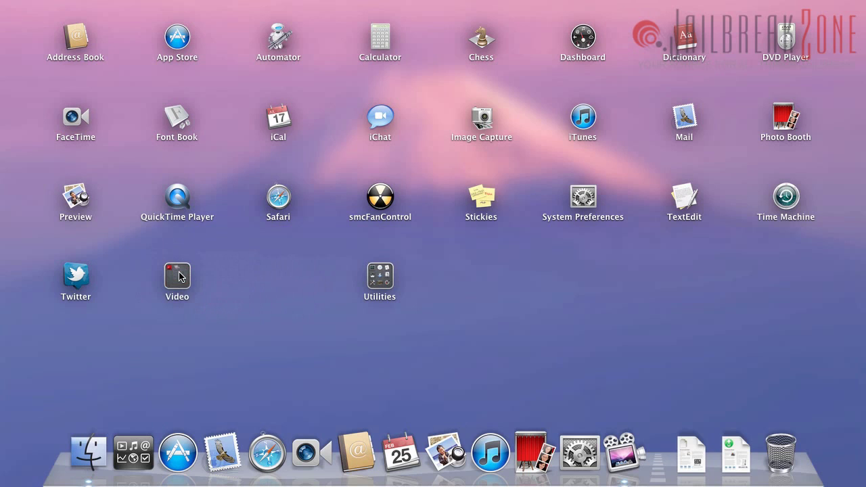
{"action": "left_click", "coordinate": [178, 275]}
{"action": "left_click", "coordinate": [176, 273]}
{"action": "left_click", "coordinate": [177, 273]}
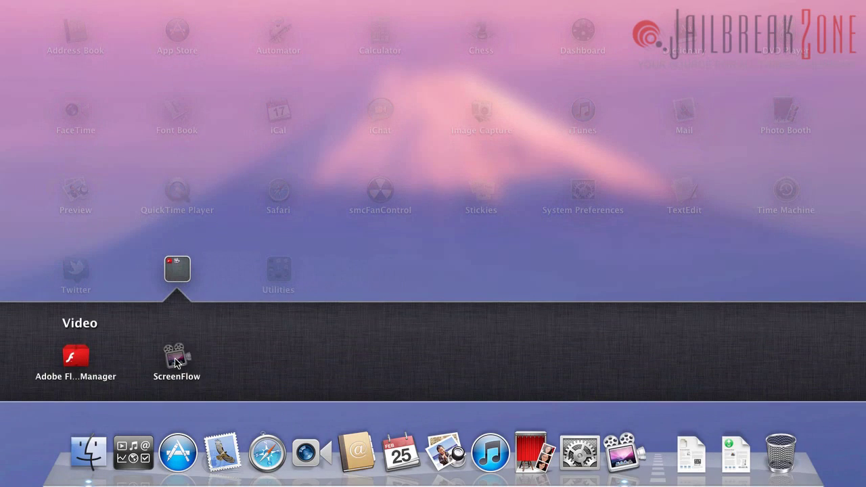
- Move ScreenFlow and the Adobe Flash Player Install Manager out of the Video folder, back onto the Launchpad page
{"action": "left_click_drag", "start_coordinate": [175, 363], "coordinate": [192, 291]}
{"action": "left_click", "coordinate": [278, 274]}
{"action": "left_click_drag", "start_coordinate": [77, 356], "coordinate": [250, 290]}
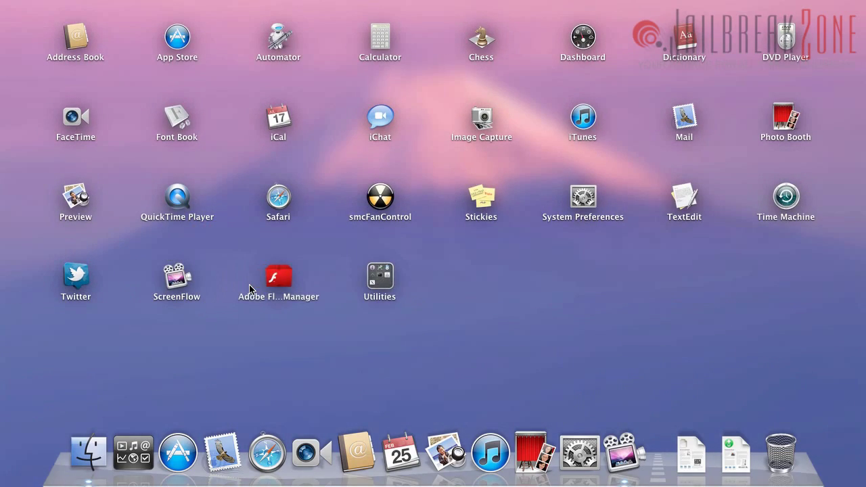
- Close Launchpad and open the Trackpad settings in System Preferences
{"action": "scroll", "coordinate": [310, 383], "scroll_direction": "right", "scroll_amount": 5}
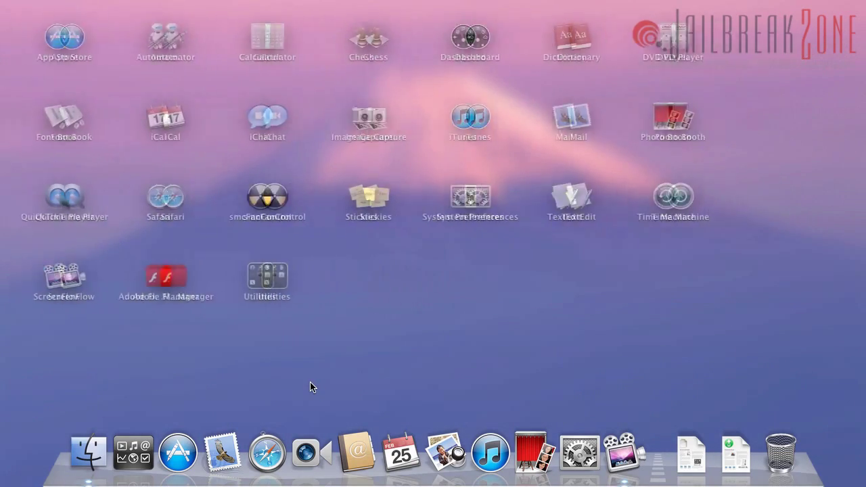
{"action": "left_click", "coordinate": [133, 452]}
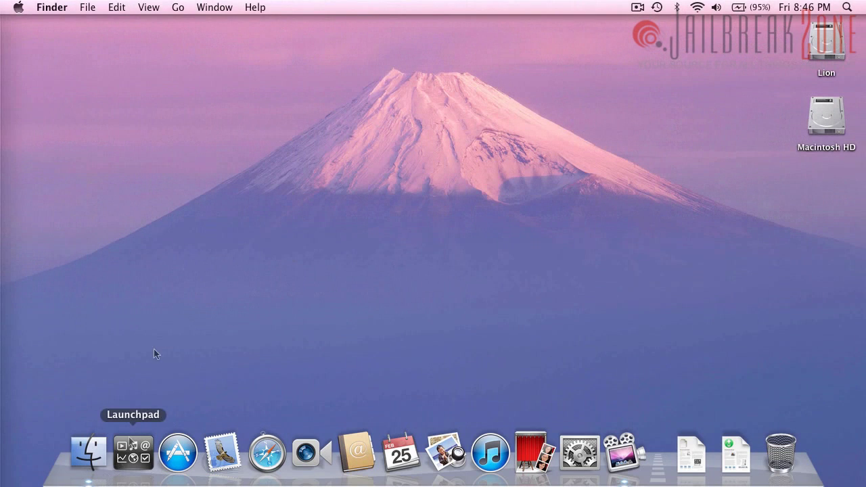
{"action": "left_click", "coordinate": [581, 451]}
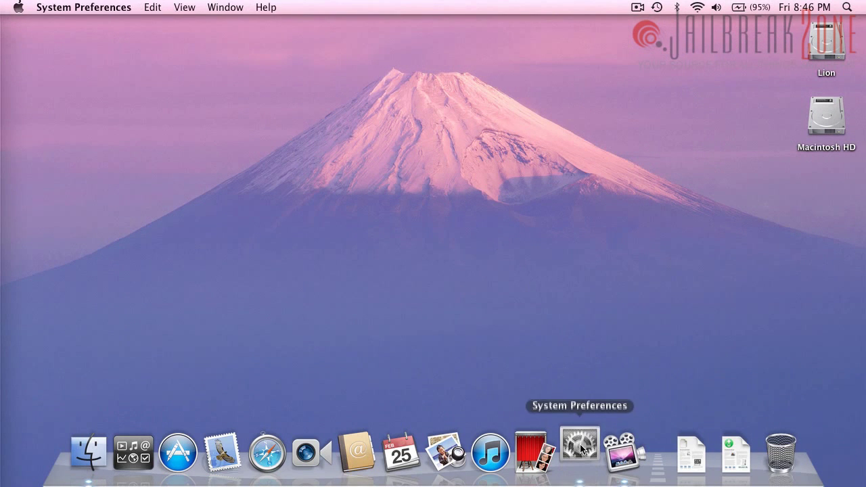
{"action": "left_click", "coordinate": [452, 173]}
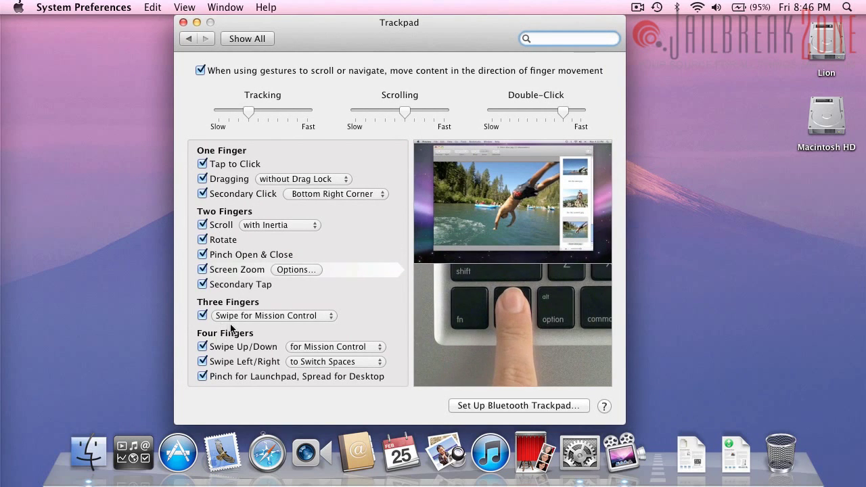
- Show and leave Mission Control, and view the three-finger gesture options, keeping Swipe for Mission Control
{"action": "mouse_move", "coordinate": [246, 313]}
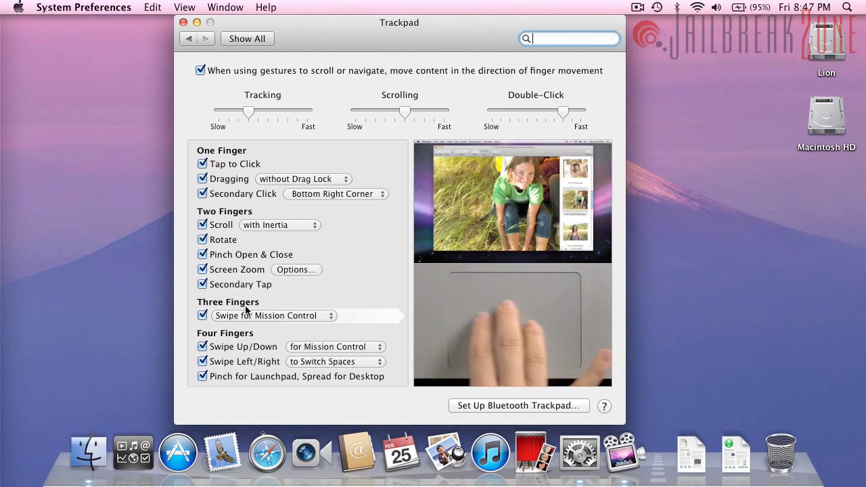
{"action": "key", "text": "ctrl+Up"}
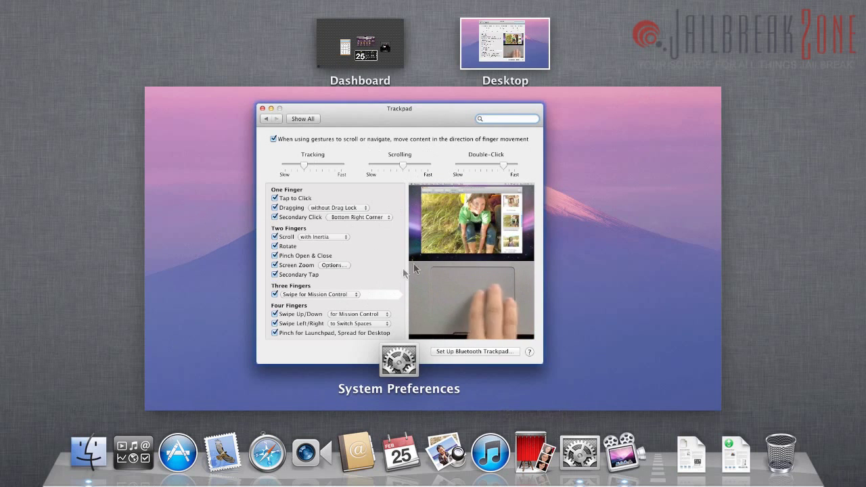
{"action": "left_click", "coordinate": [281, 266]}
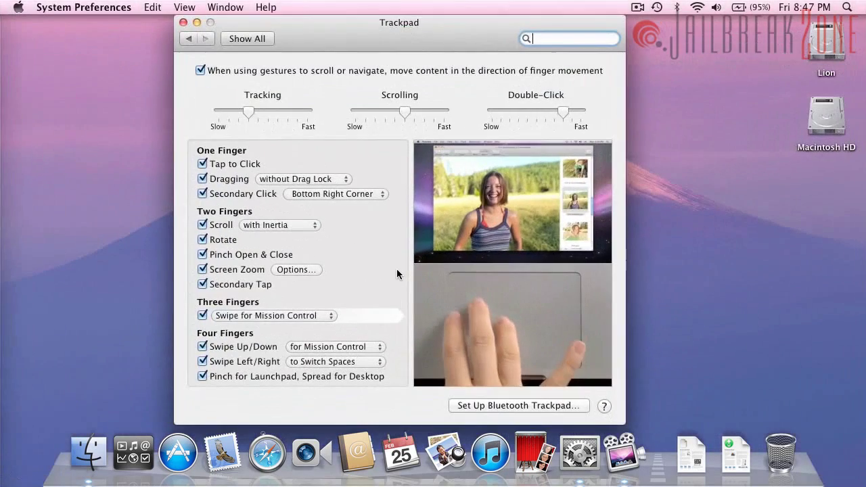
{"action": "left_click", "coordinate": [234, 317]}
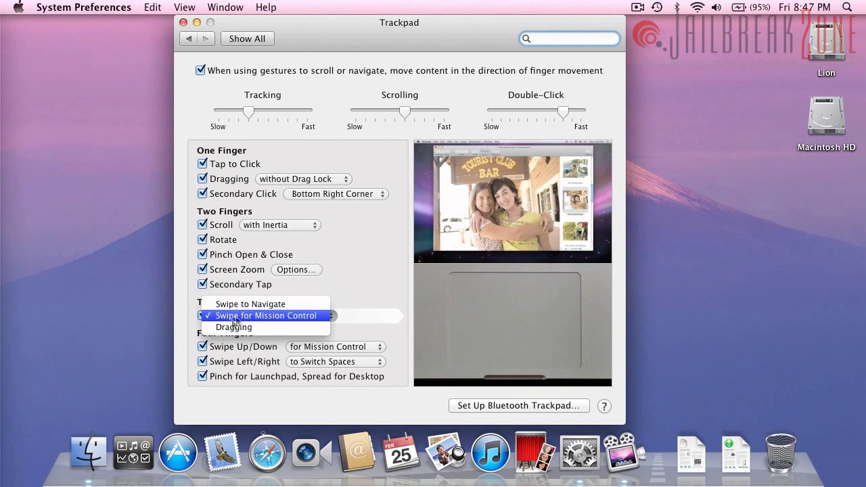
{"action": "left_click", "coordinate": [271, 315]}
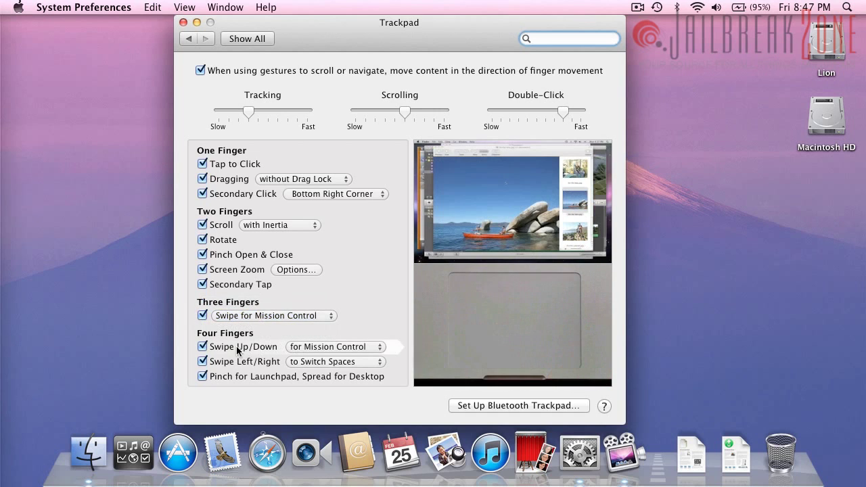
- Demonstrate the four-finger swipes by showing Mission Control and switching repeatedly between the Dashboard and the desktop
{"action": "key", "text": "ctrl+Up"}
{"action": "key", "text": "ctrl+Up"}
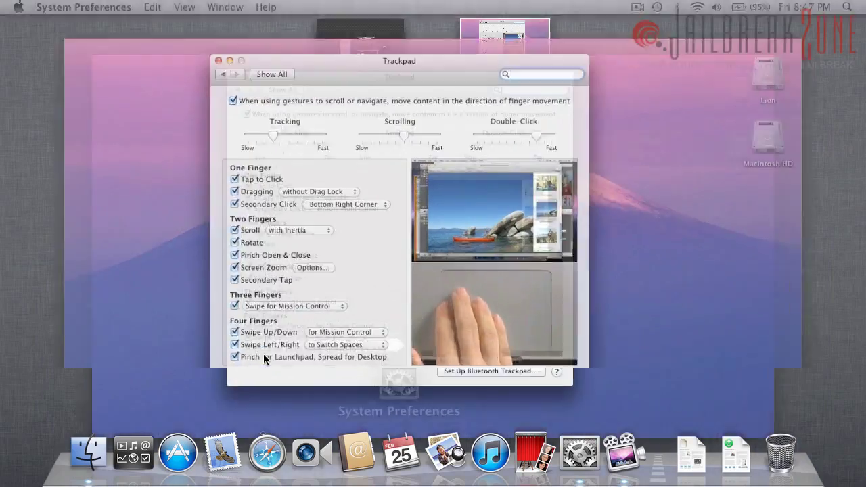
{"action": "key", "text": "ctrl+Left"}
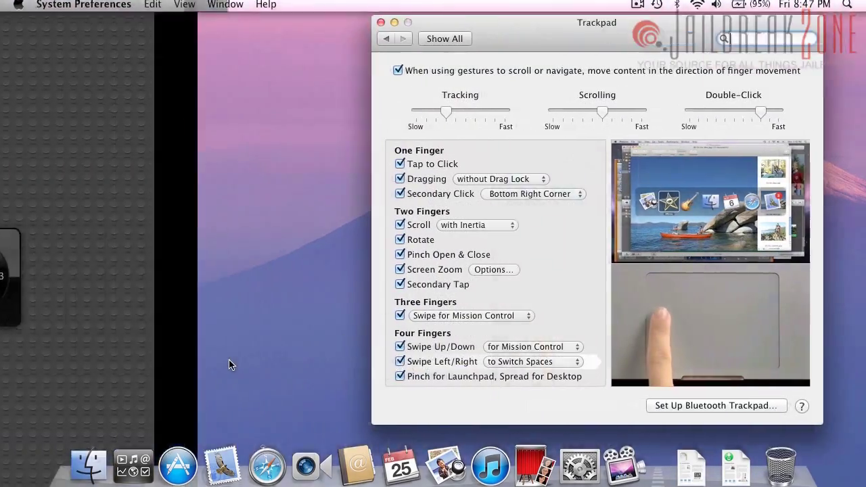
{"action": "key", "text": "ctrl+Left"}
{"action": "key", "text": "ctrl+Right"}
{"action": "key", "text": "ctrl+Left"}
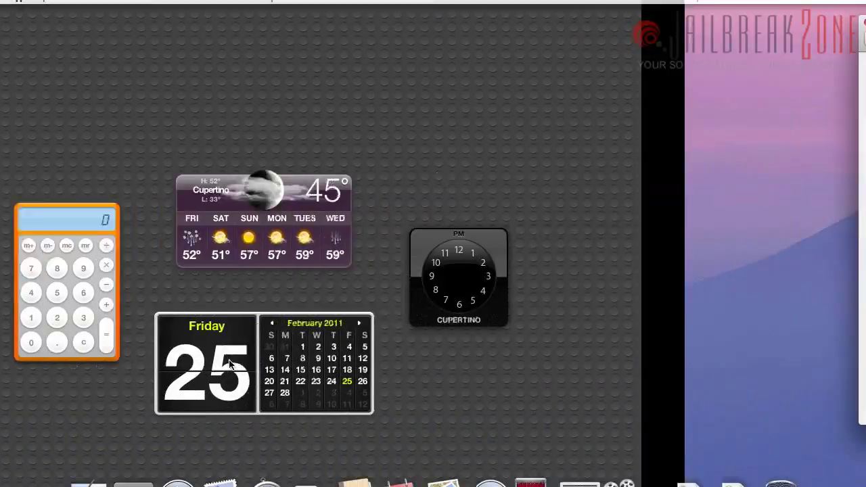
{"action": "key", "text": "ctrl+Right"}
{"action": "key", "text": "ctrl+Left"}
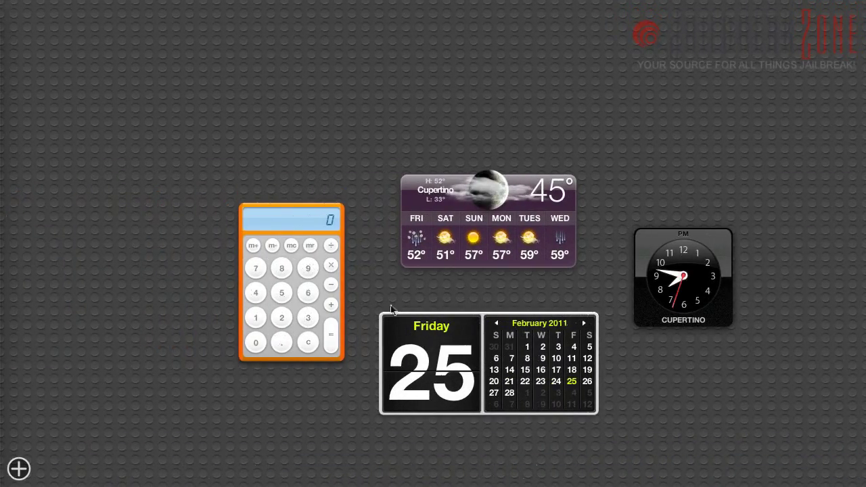
{"action": "key", "text": "ctrl+Right"}
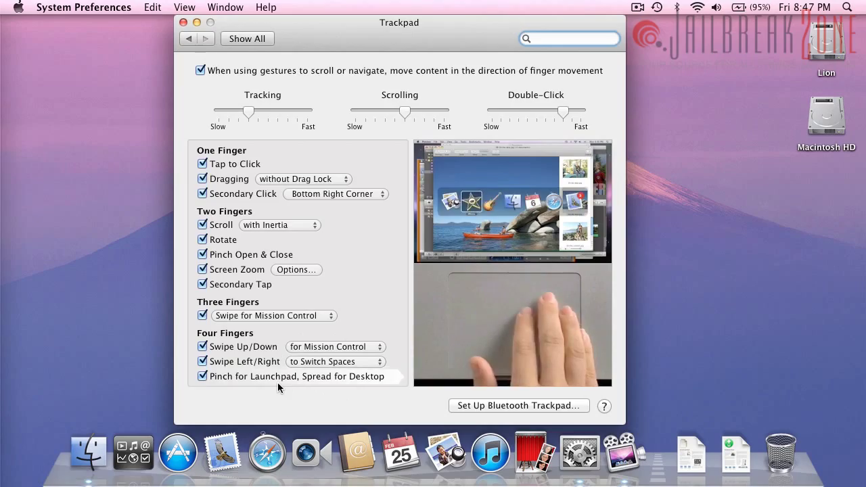
- Demonstrate the spread-for-desktop gesture by repeatedly revealing the desktop and bringing the Trackpad window back
{"action": "key", "text": "F11"}
{"action": "key", "text": "F11"}
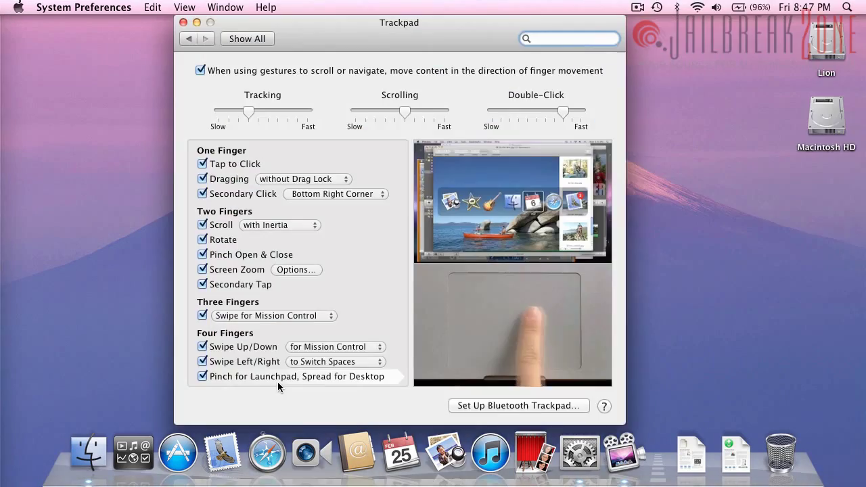
{"action": "key", "text": "F11"}
{"action": "key", "text": "F11"}
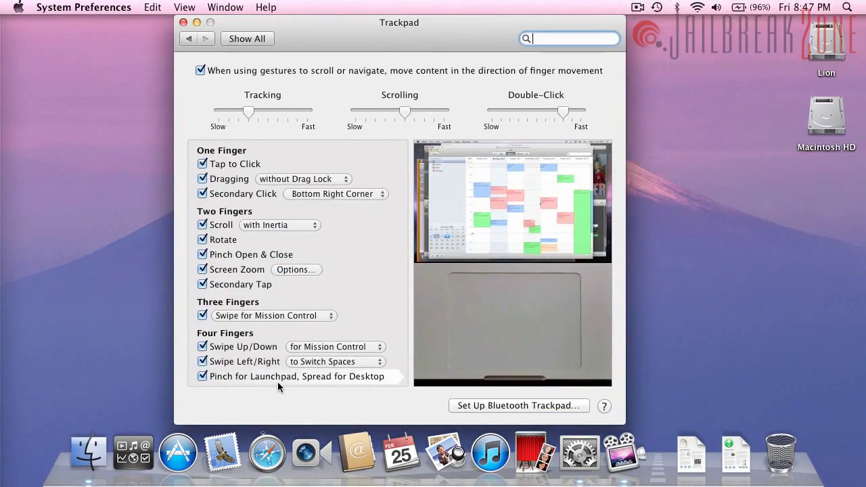
{"action": "key", "text": "F11"}
{"action": "key", "text": "F11"}
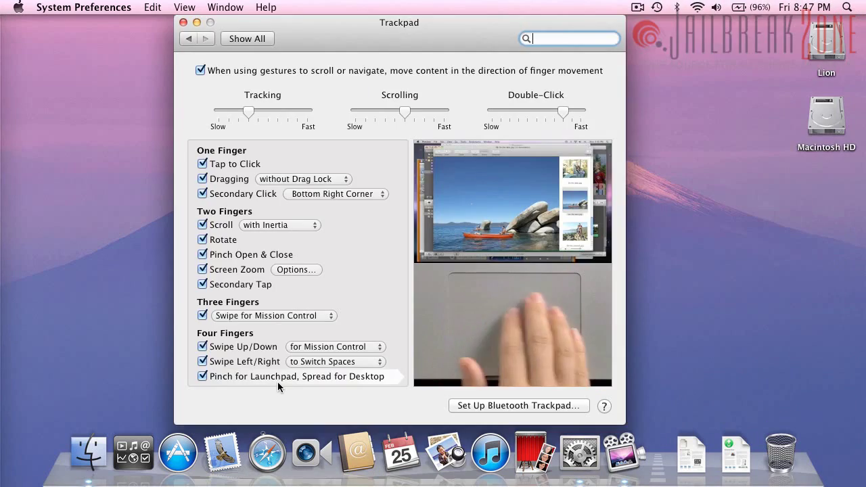
{"action": "key", "text": "F11"}
{"action": "key", "text": "F11"}
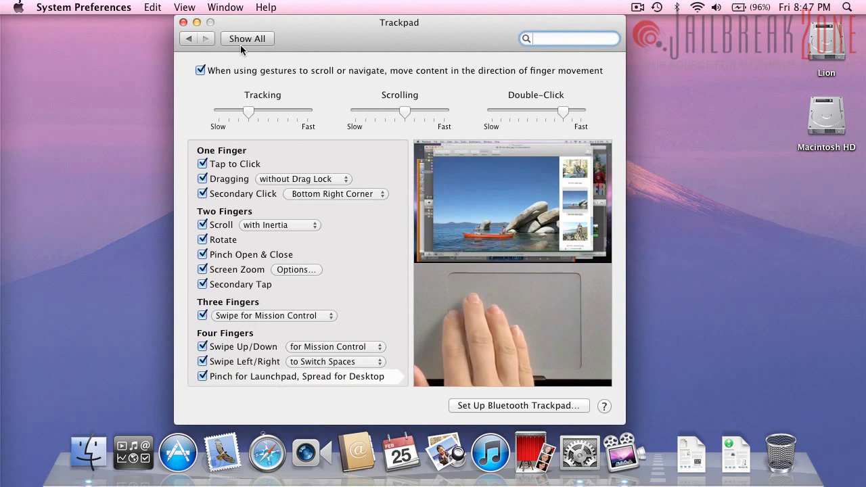
- Leave the Trackpad settings and quit System Preferences, and briefly show the Dashboard before returning to the desktop
{"action": "left_click", "coordinate": [241, 42]}
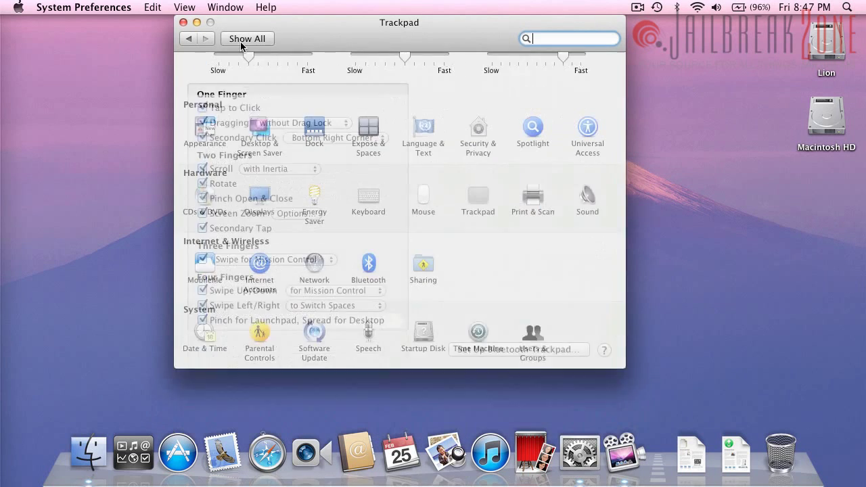
{"action": "left_click", "coordinate": [82, 6]}
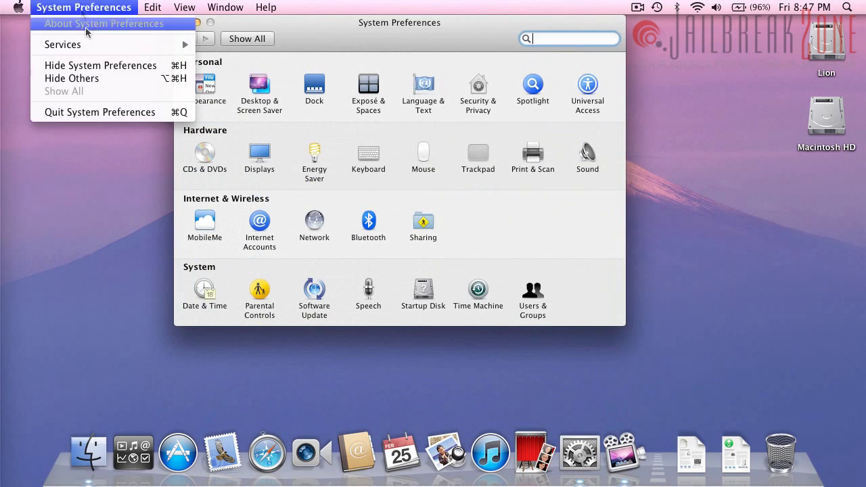
{"action": "left_click", "coordinate": [100, 113]}
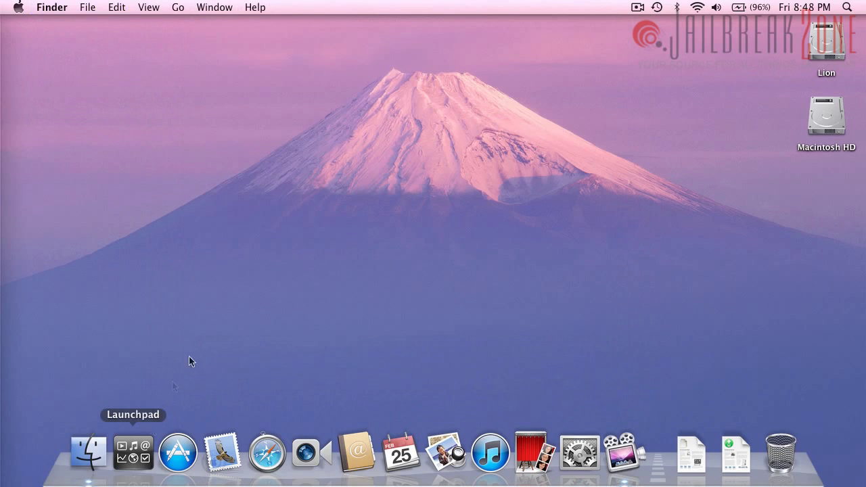
{"action": "key", "text": "F12"}
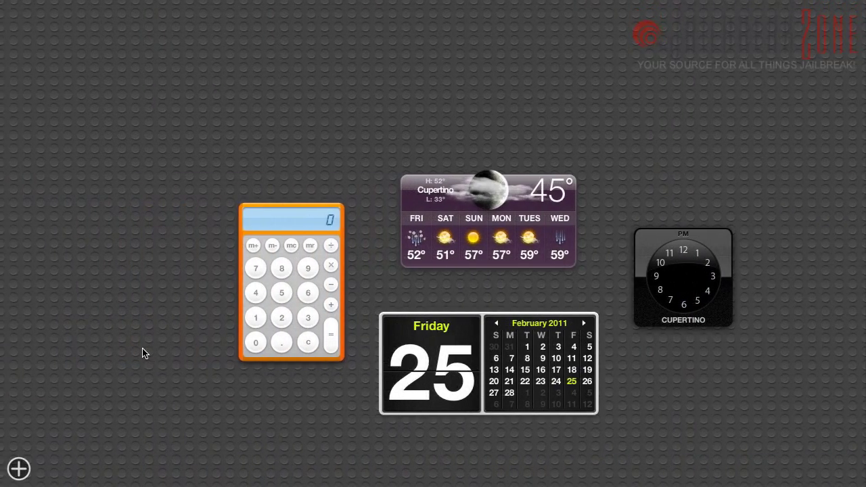
{"action": "key", "text": "F12"}
- View the About Stacks document from the Dock's stack in full screen and quit Preview
{"action": "left_click", "coordinate": [690, 446]}
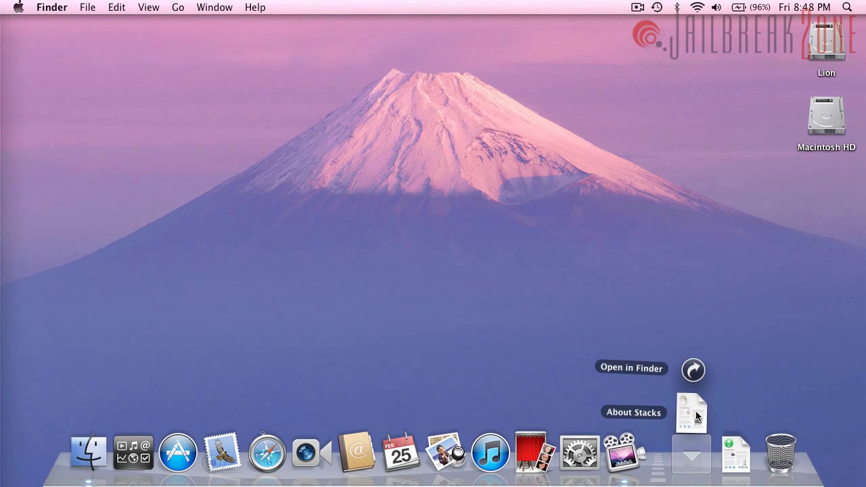
{"action": "left_click", "coordinate": [692, 414]}
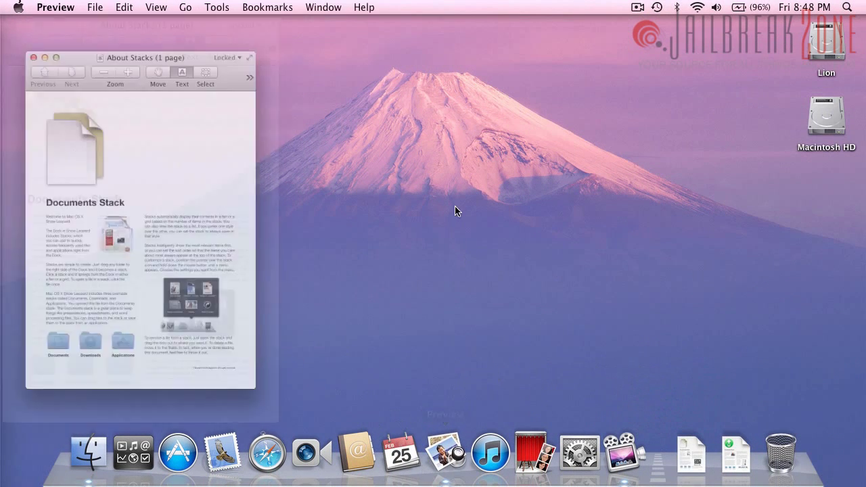
{"action": "left_click_drag", "start_coordinate": [146, 21], "coordinate": [330, 18]}
{"action": "left_click", "coordinate": [457, 24]}
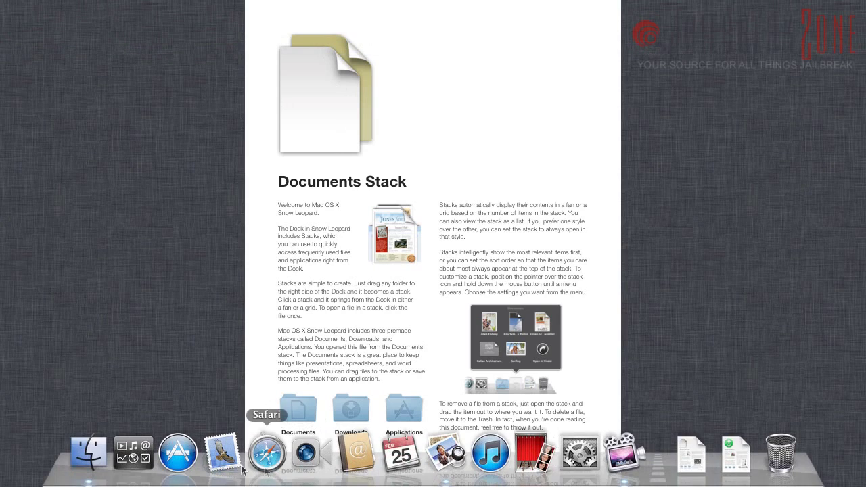
{"action": "left_click", "coordinate": [56, 7]}
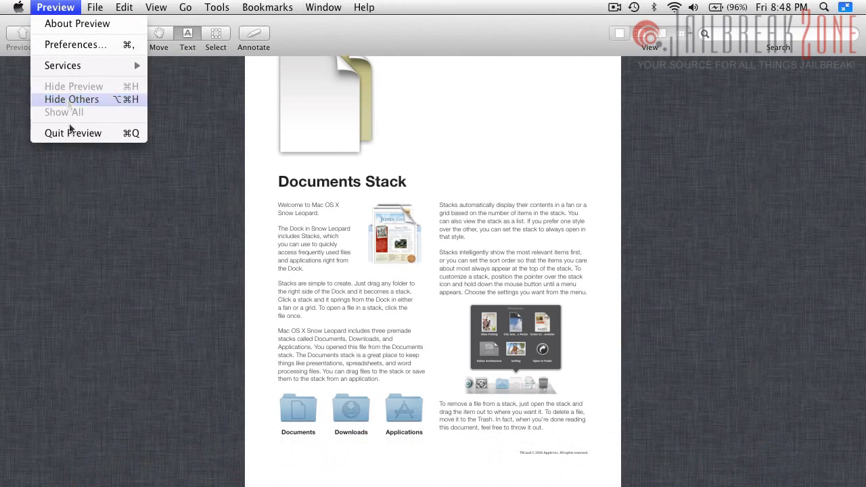
{"action": "left_click", "coordinate": [83, 137]}
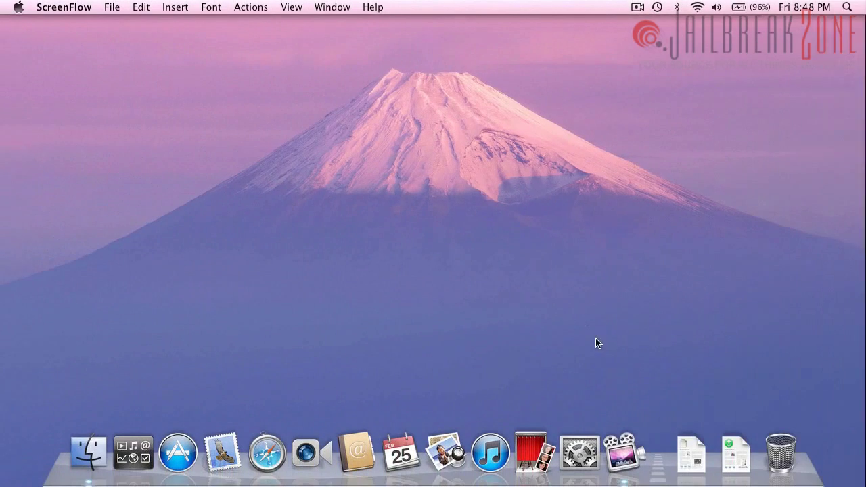
- Reopen the About Stacks document from the Dock's stack, reposition its window and zoom it
{"action": "left_click", "coordinate": [691, 452]}
{"action": "left_click", "coordinate": [685, 406]}
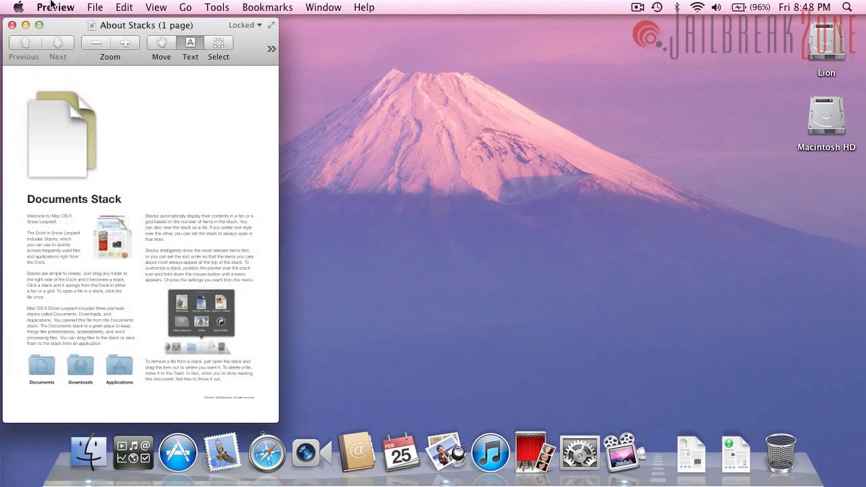
{"action": "left_click_drag", "start_coordinate": [47, 21], "coordinate": [214, 36]}
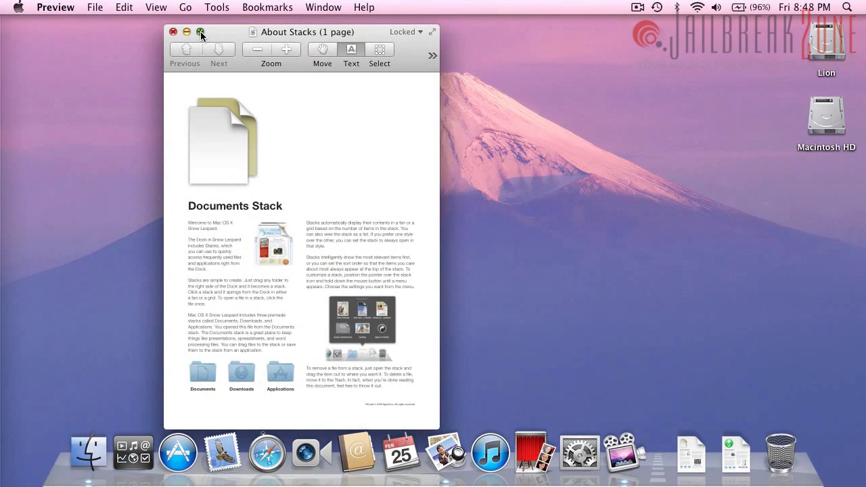
{"action": "left_click", "coordinate": [200, 32]}
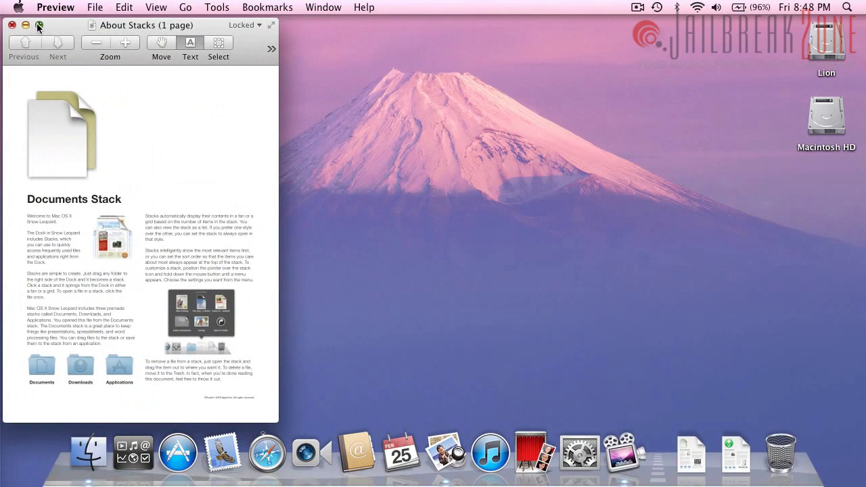
{"action": "left_click", "coordinate": [65, 3]}
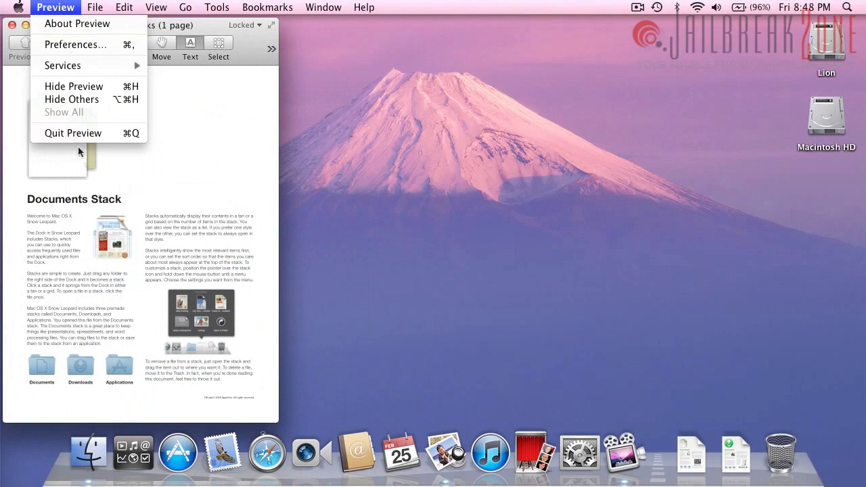
{"action": "left_click", "coordinate": [110, 133]}
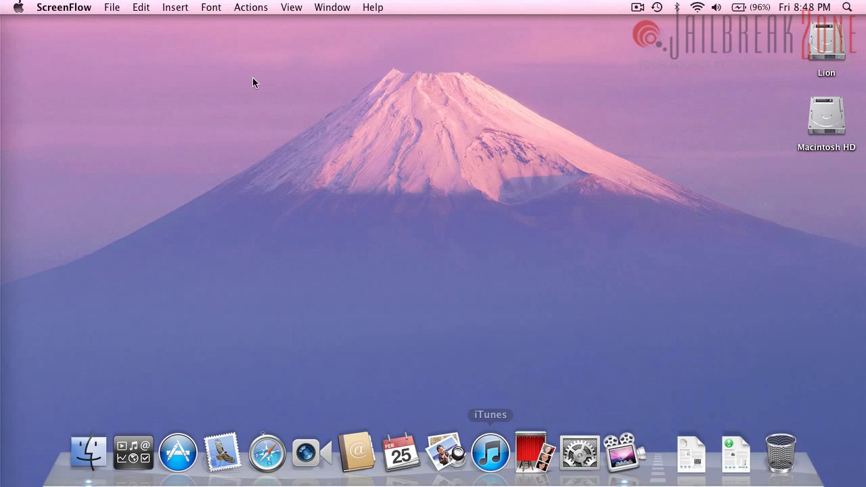
{"action": "left_click", "coordinate": [78, 57]}
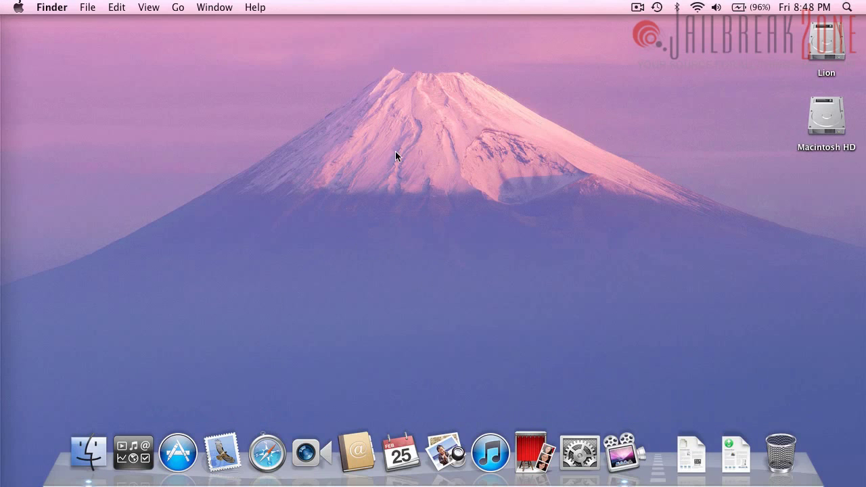
- Switch from Finder to ScreenFlow
{"action": "left_click", "coordinate": [629, 465]}
{"action": "left_click", "coordinate": [263, 94]}
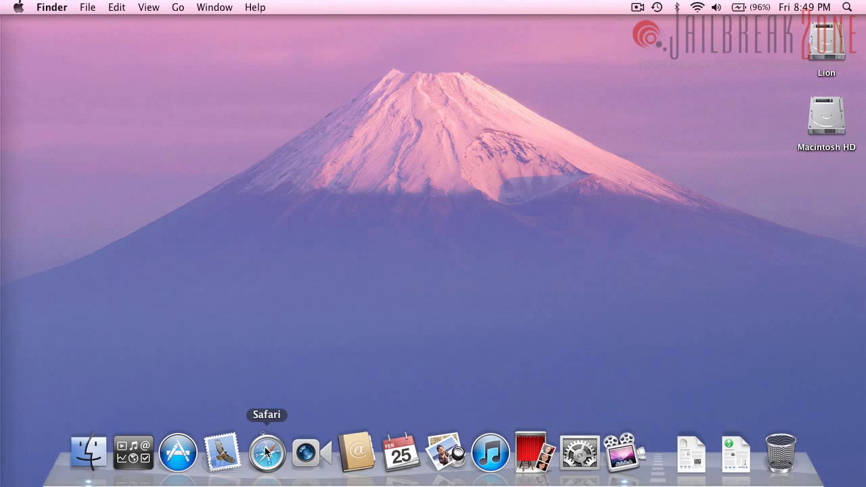
{"action": "left_click", "coordinate": [618, 457]}
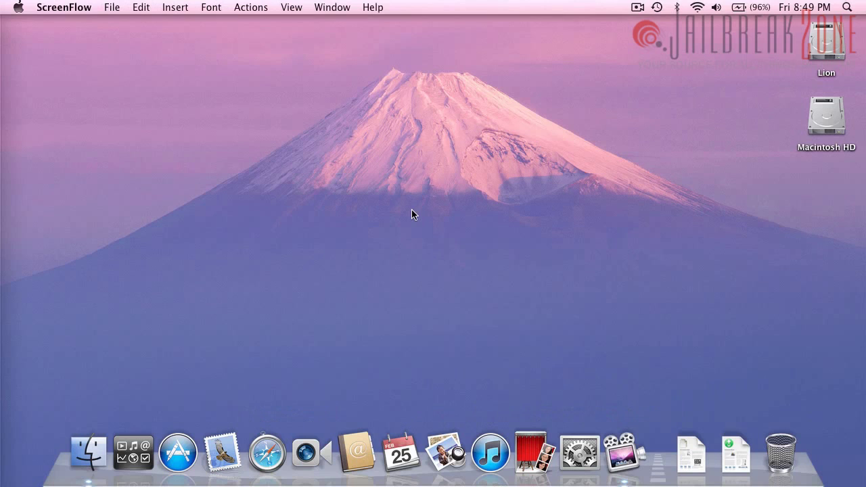